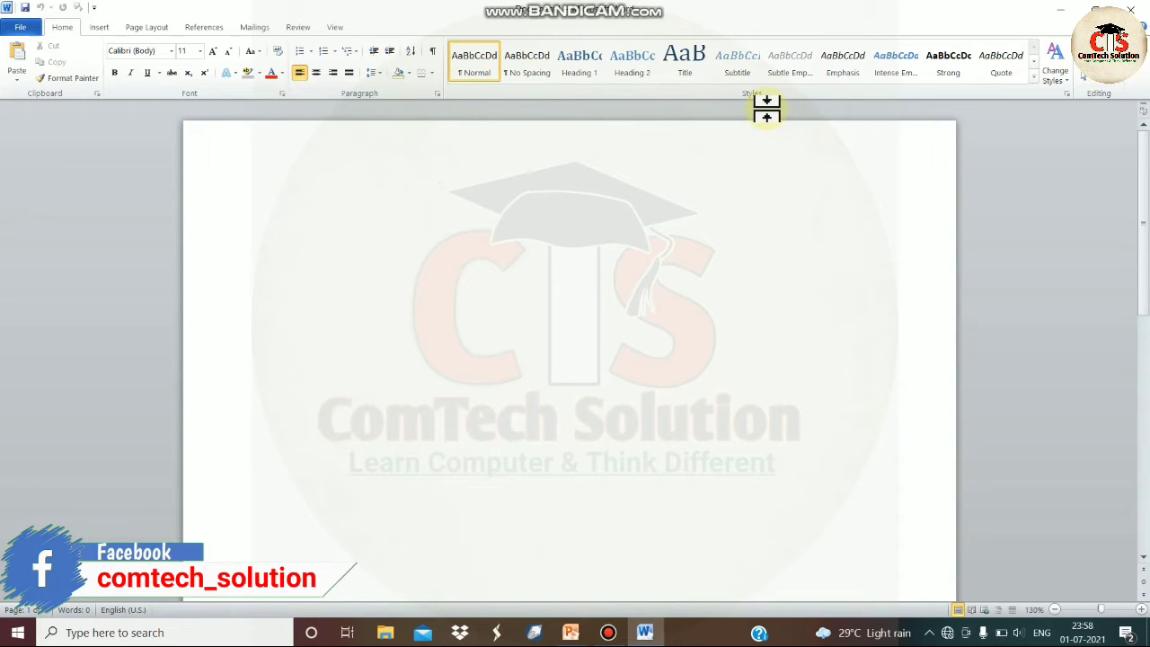
# - Type the centred heading 'ComTech Solution', then apply and undo a bottom border under it
pyautogui.hotkey('ctrl', 'e')
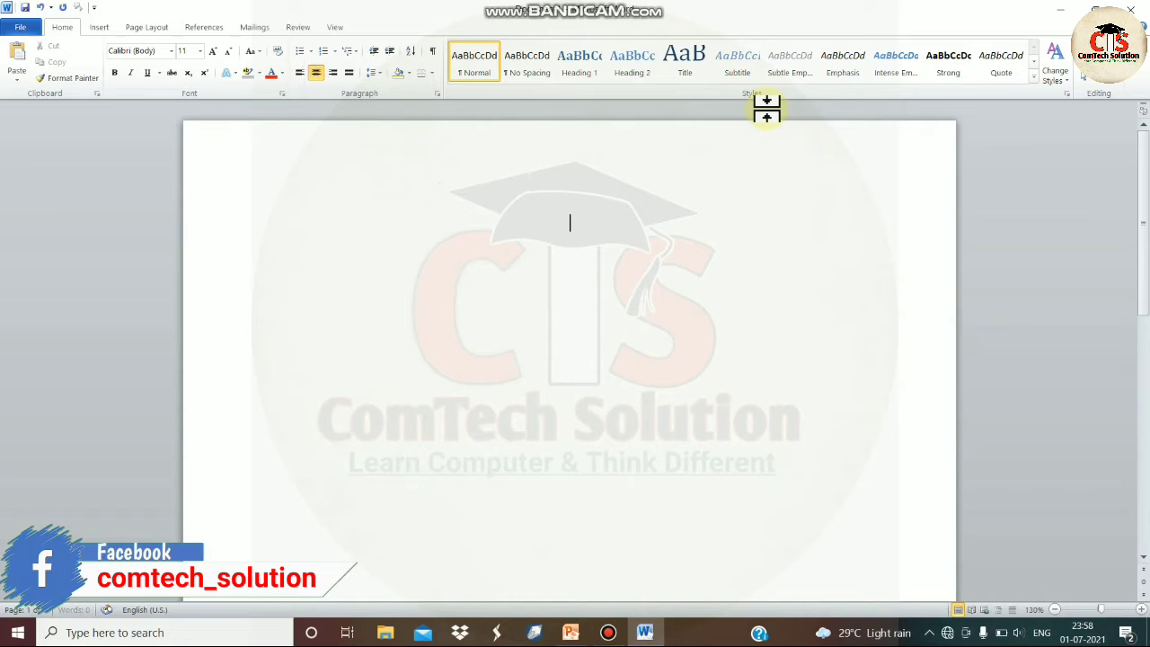
pyautogui.write('ComTe')
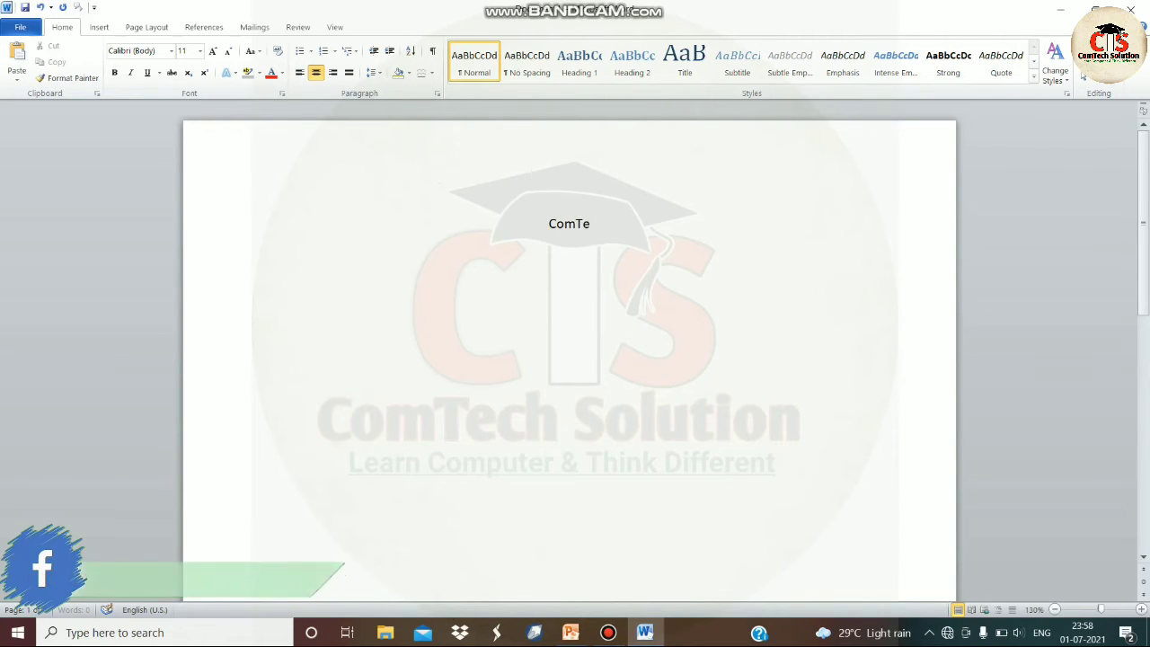
pyautogui.write('ch Soluti')
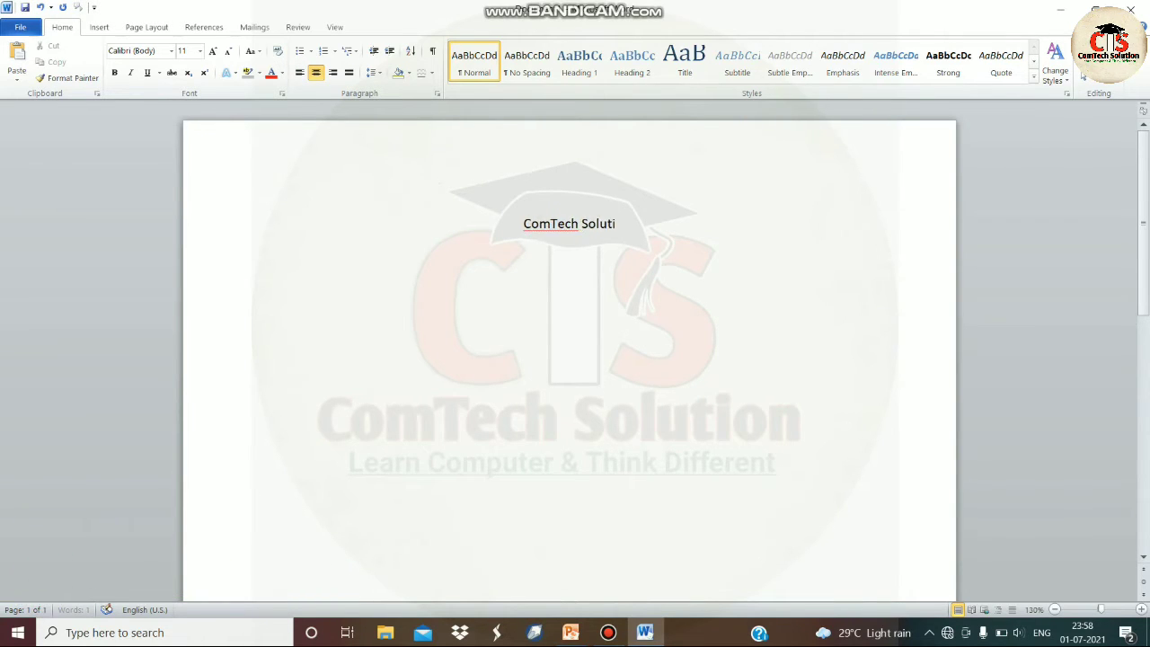
pyautogui.write('on')
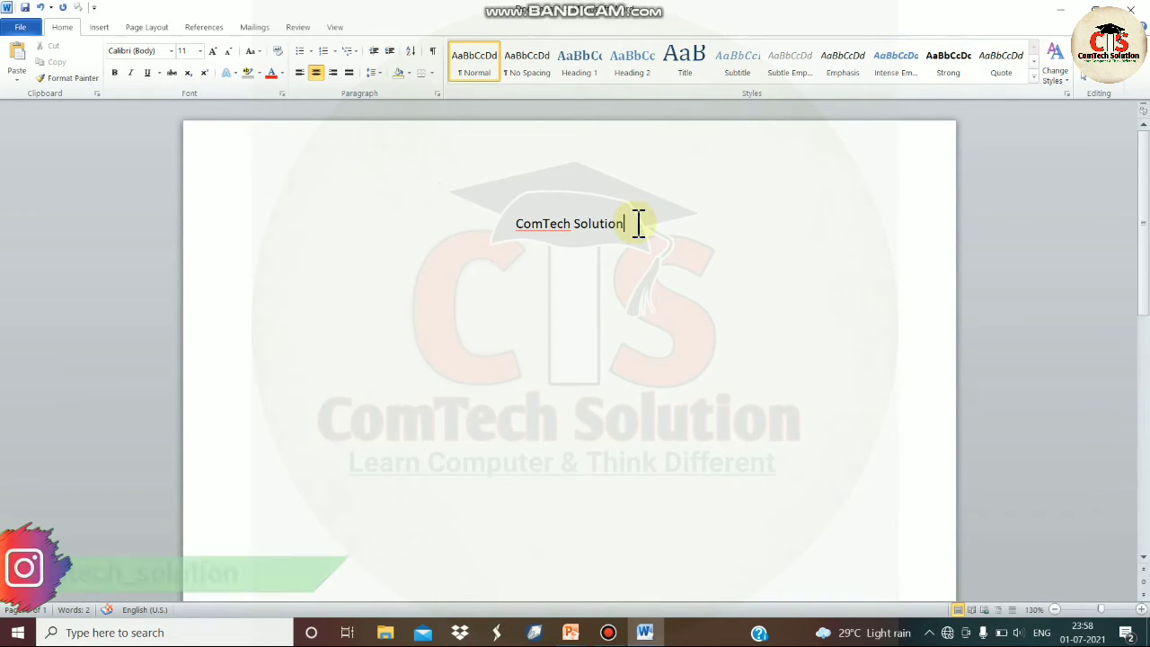
pyautogui.moveTo(631, 223); pyautogui.dragTo(520, 233)
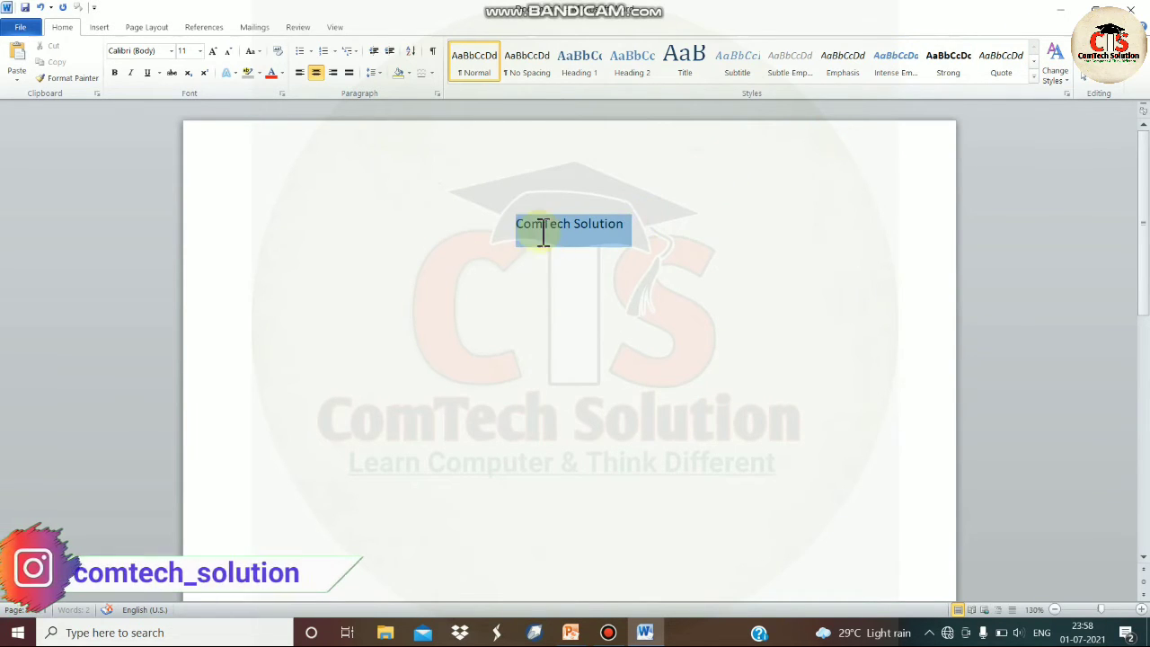
pyautogui.click(431, 73)
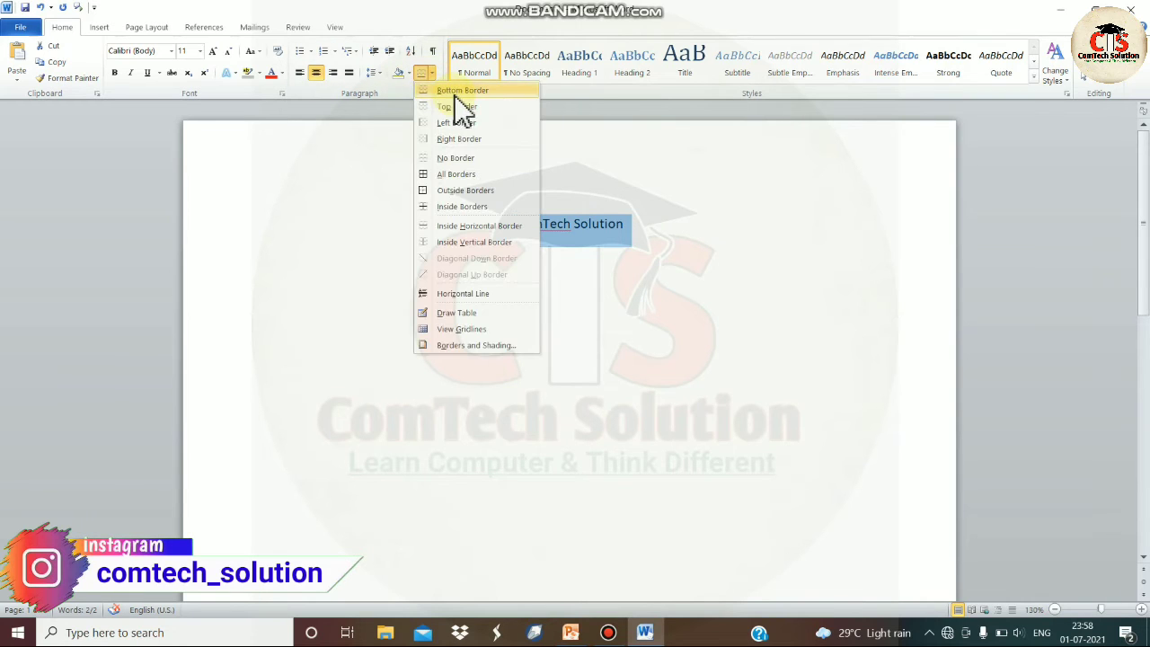
pyautogui.click(455, 94)
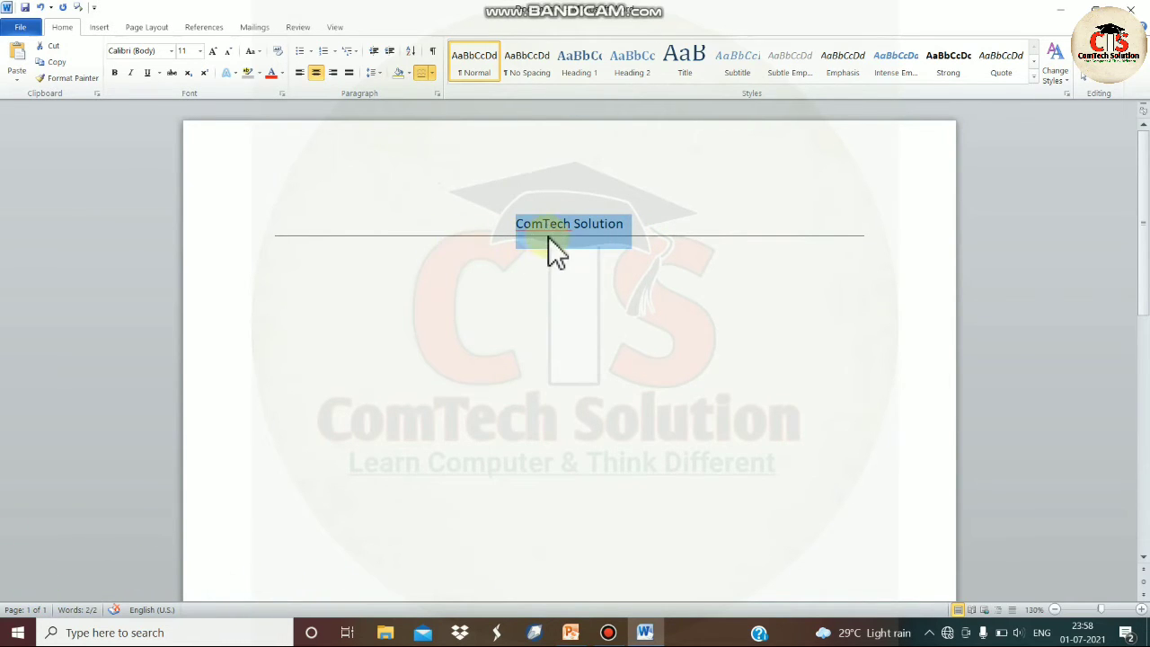
pyautogui.hotkey('ctrl', 'z')
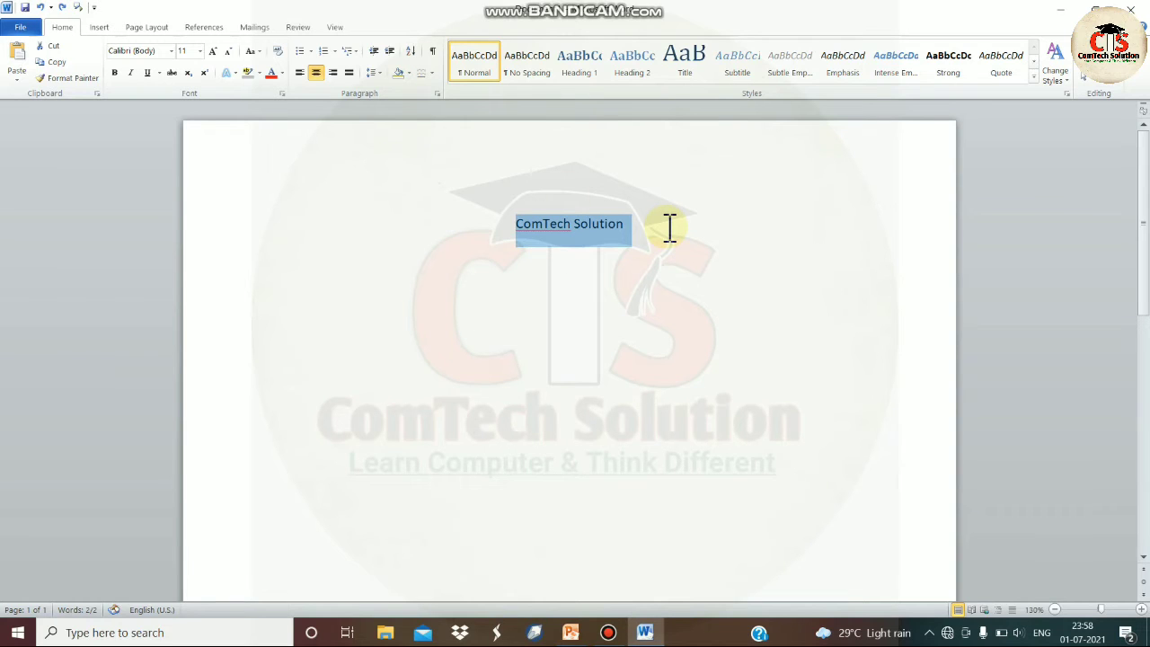
pyautogui.click(99, 27)
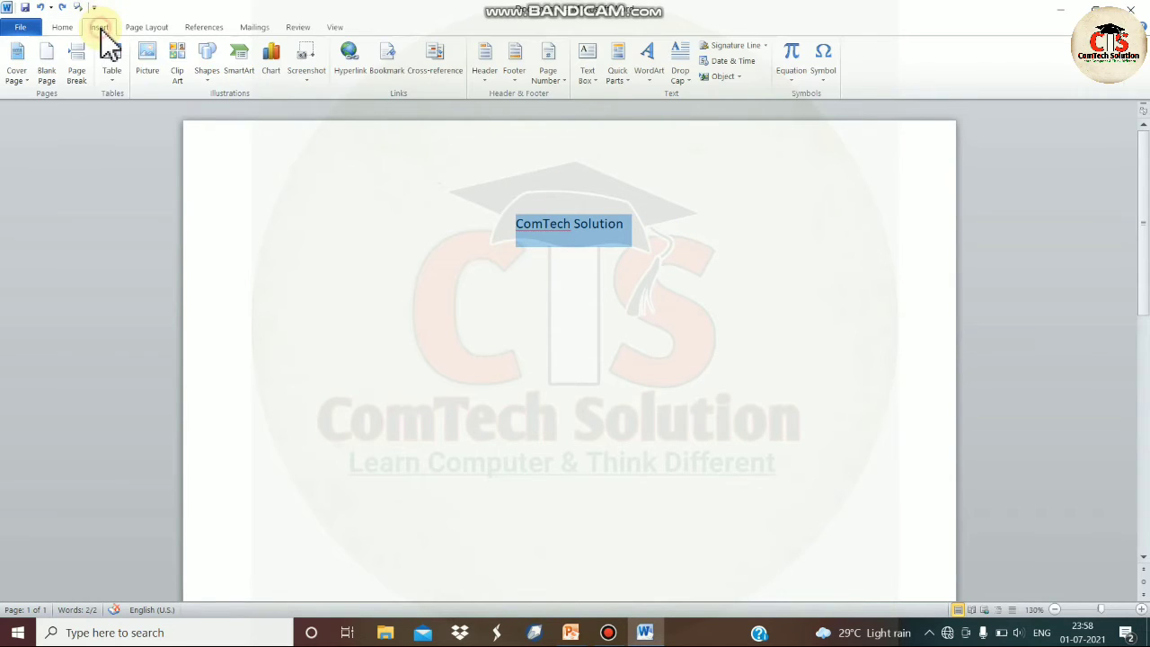
pyautogui.click(210, 70)
pyautogui.click(216, 108)
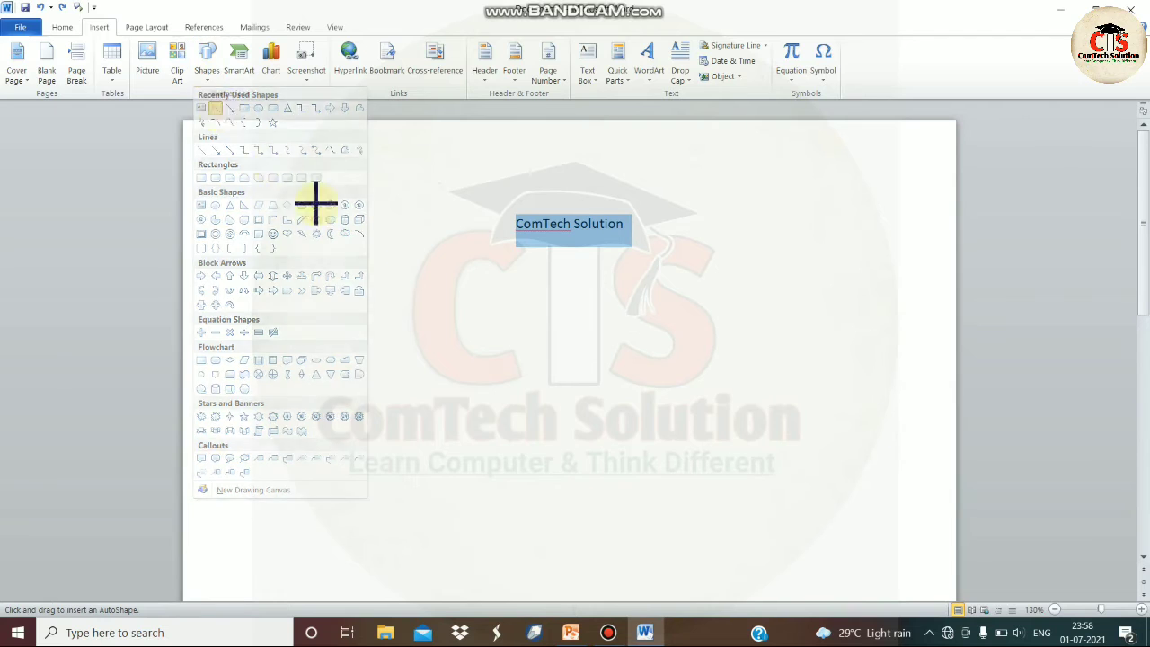
pyautogui.moveTo(283, 259)
pyautogui.mouseDown()
pyautogui.moveTo(805, 261)
pyautogui.moveTo(954, 248)
pyautogui.moveTo(905, 252)
pyautogui.mouseUp()
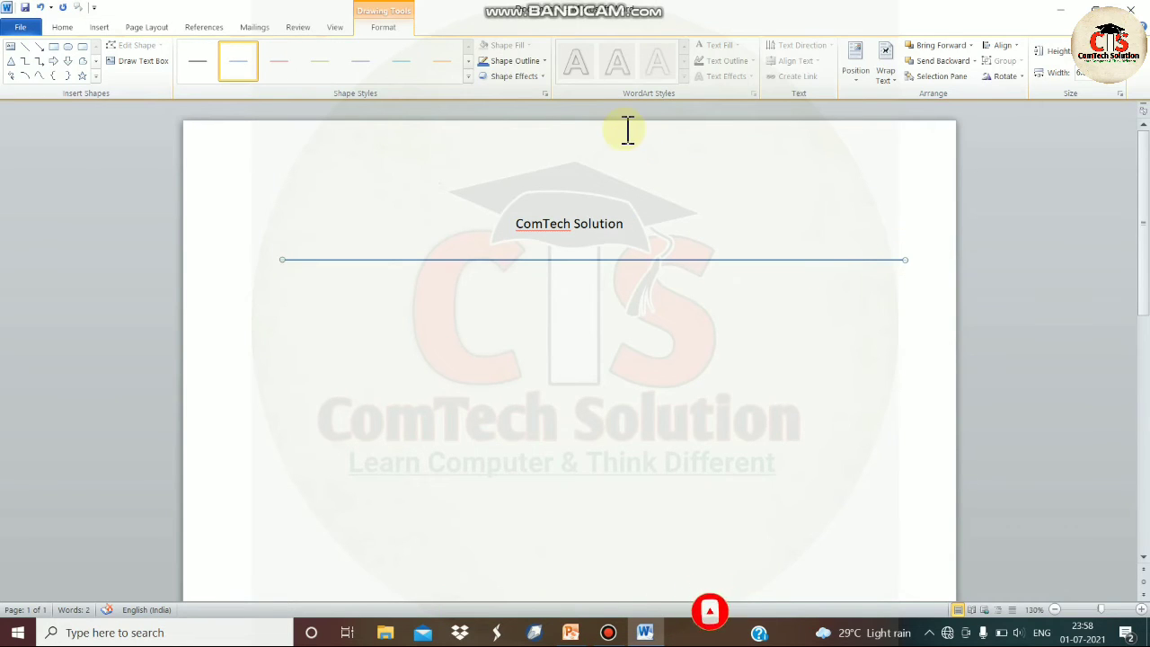
pyautogui.click(520, 64)
pyautogui.moveTo(534, 213)
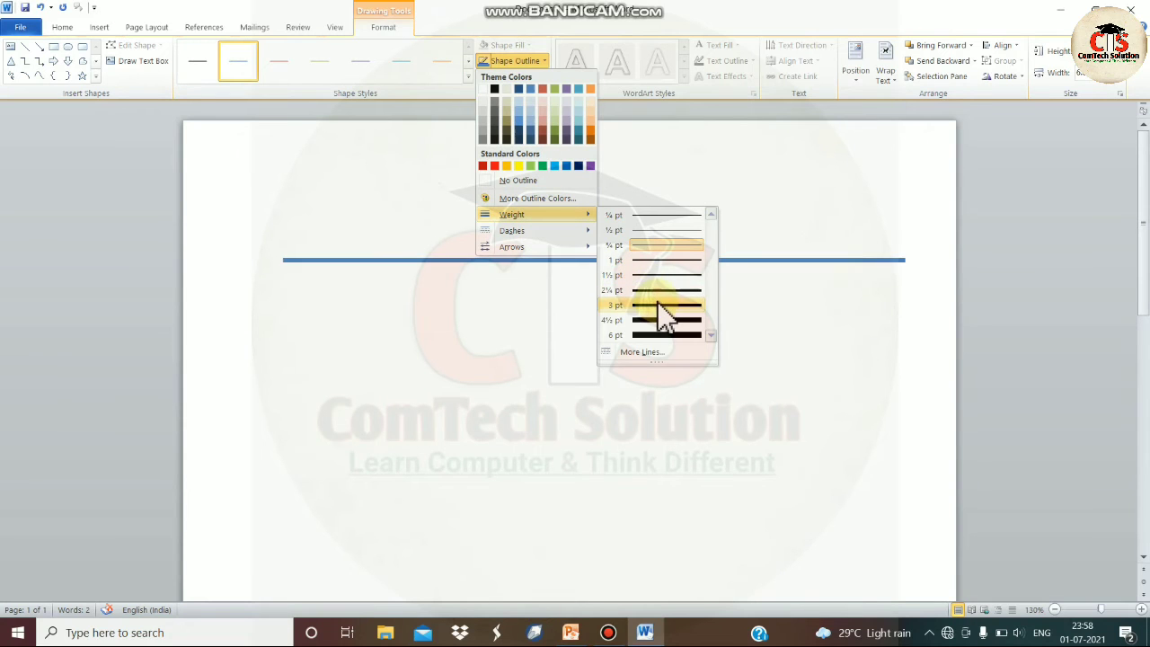
pyautogui.click(661, 306)
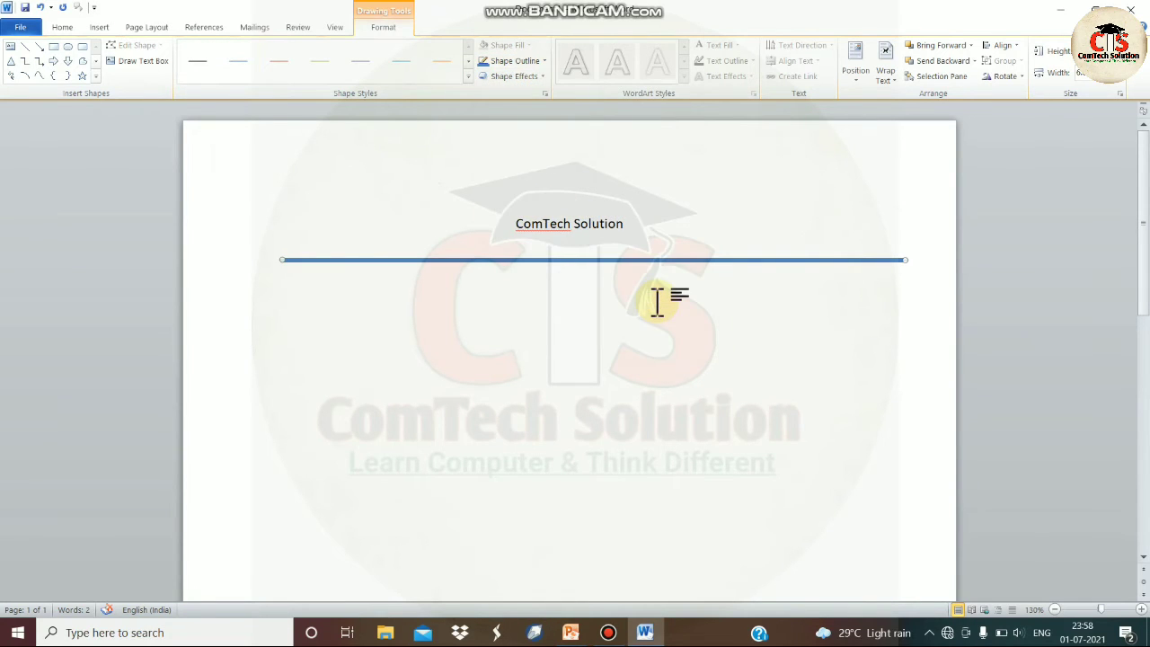
pyautogui.press('Delete')
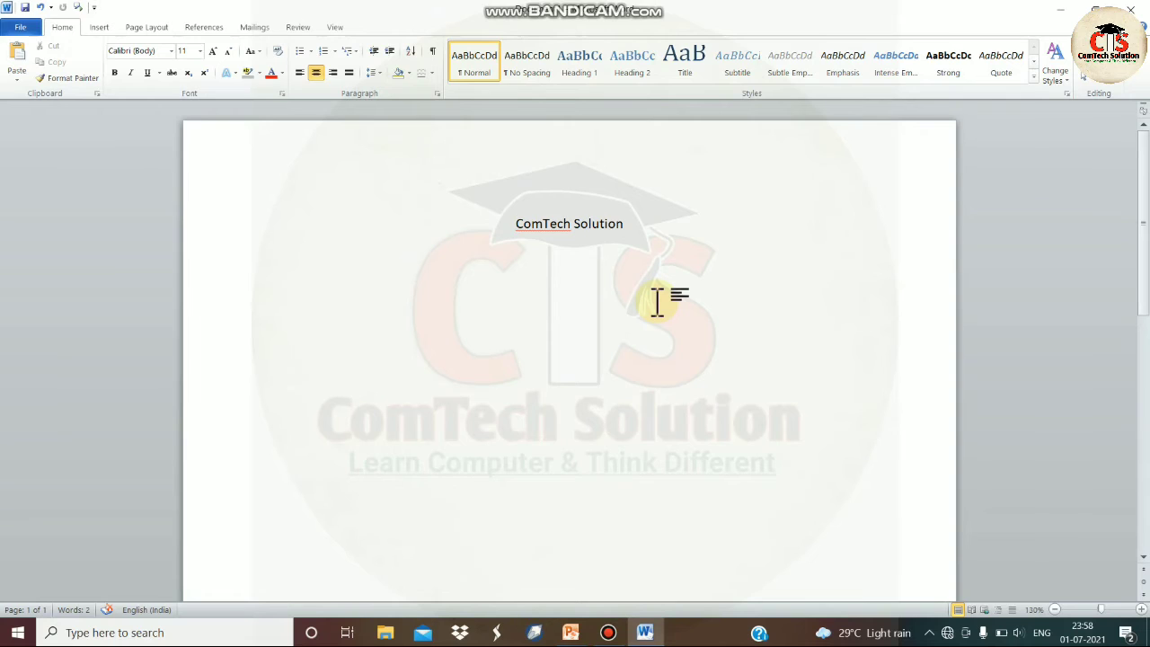
# - On a new left-aligned line below the heading, AutoFormat '---' into a single rule, then type '==='
pyautogui.click(639, 229)
pyautogui.press('Return')
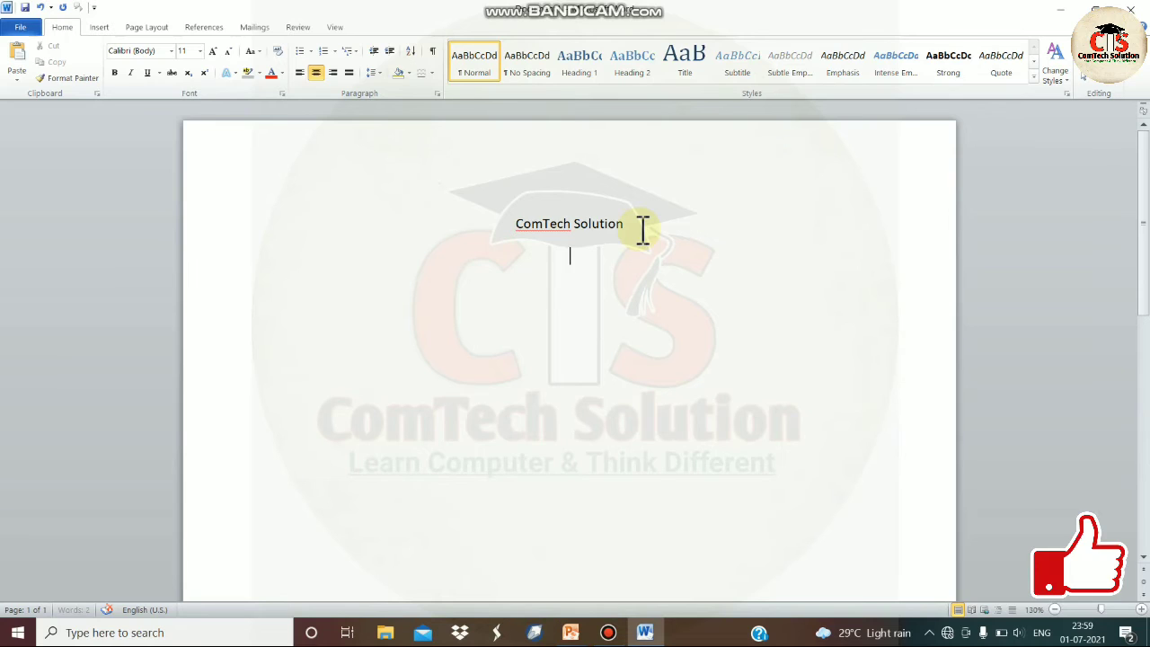
pyautogui.hotkey('ctrl', 'l')
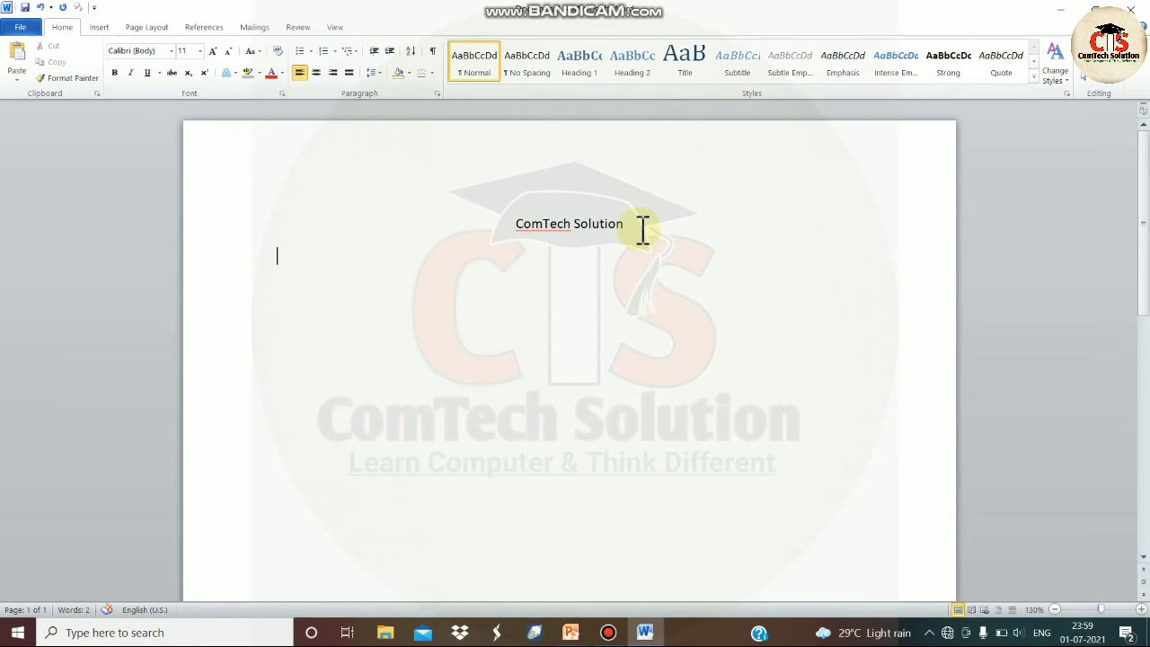
pyautogui.write('-')
pyautogui.write('--')
pyautogui.press('Return')
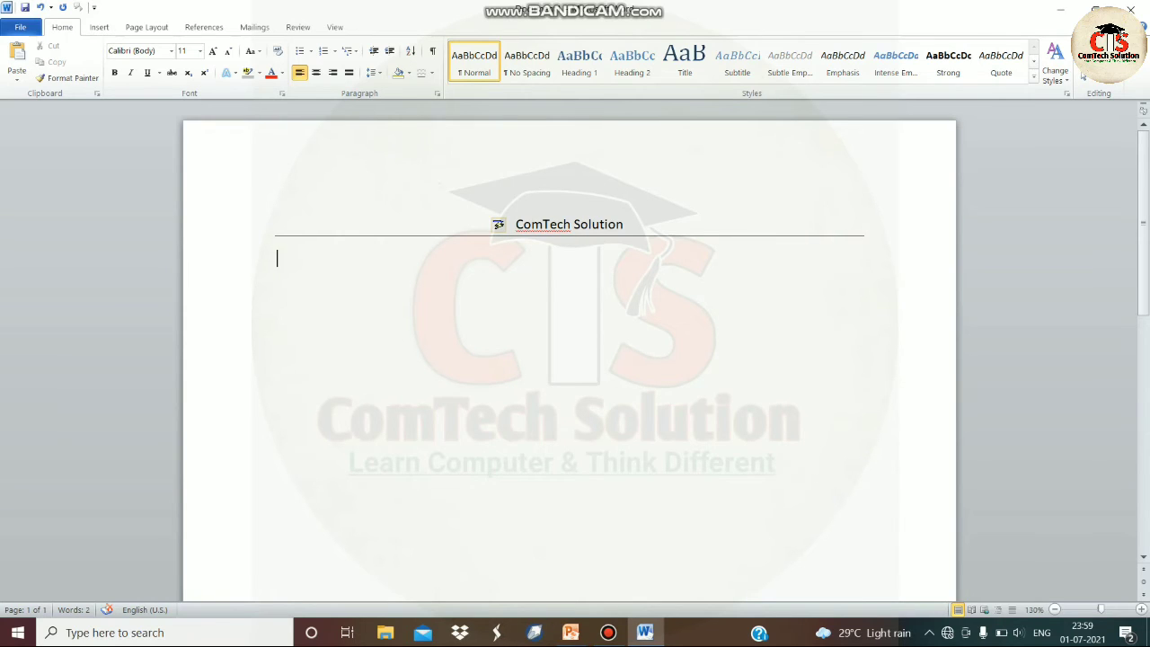
pyautogui.write('===')
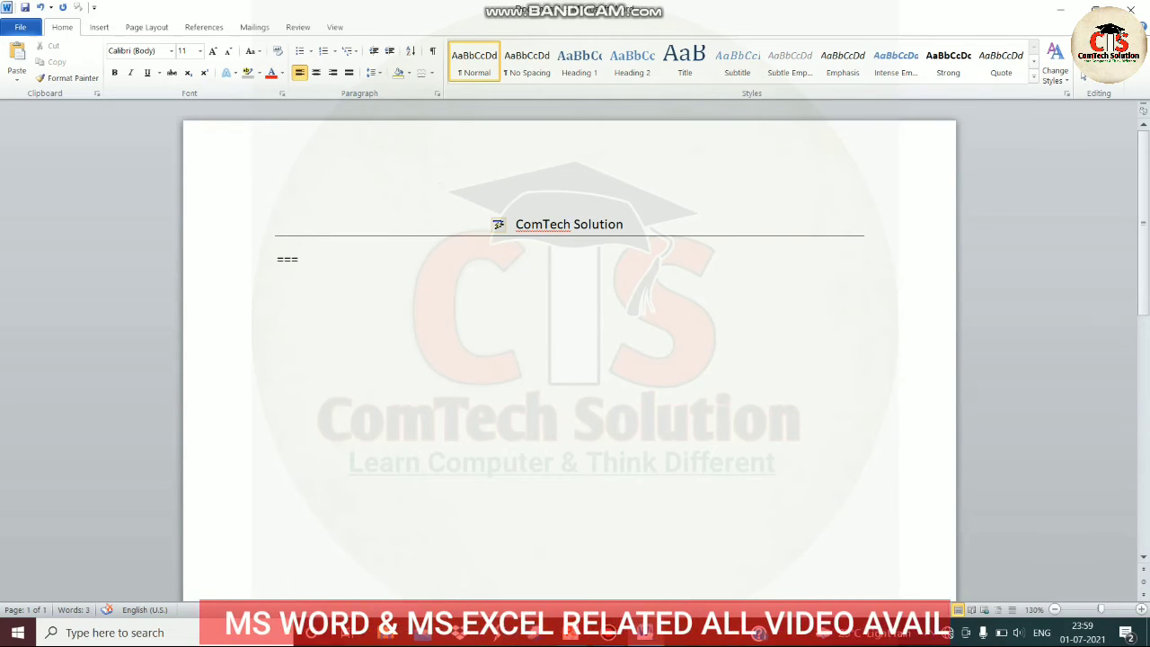
# - Turn '===' into a double rule, then '***' into a dotted rule beneath it
pyautogui.press('Return')
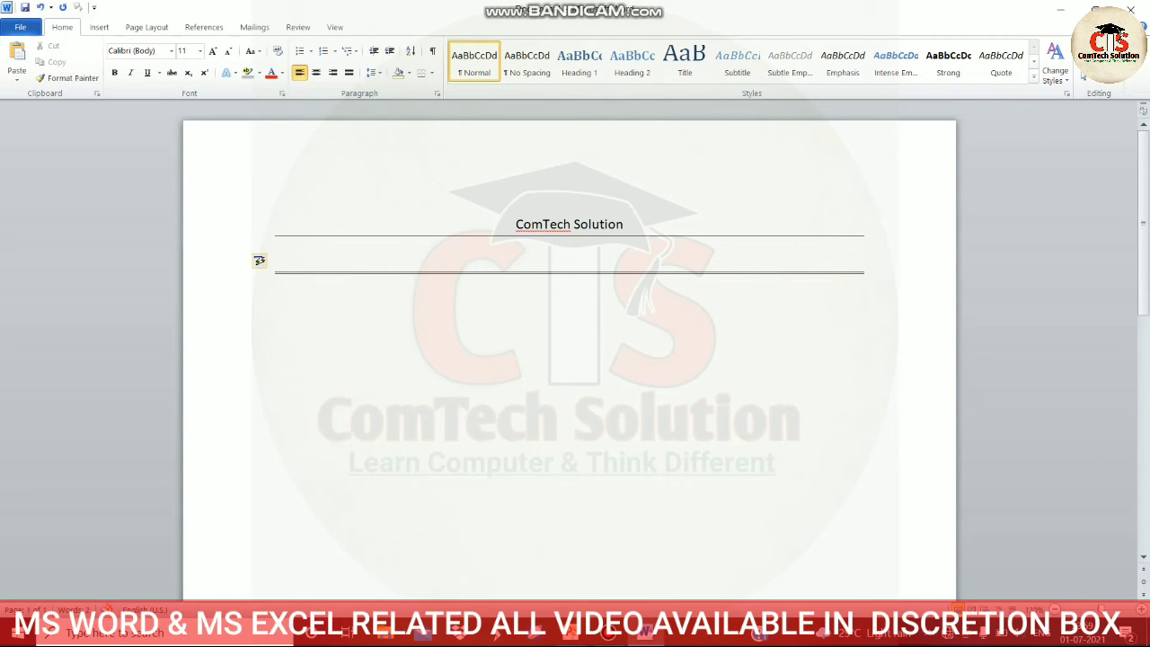
pyautogui.write('*')
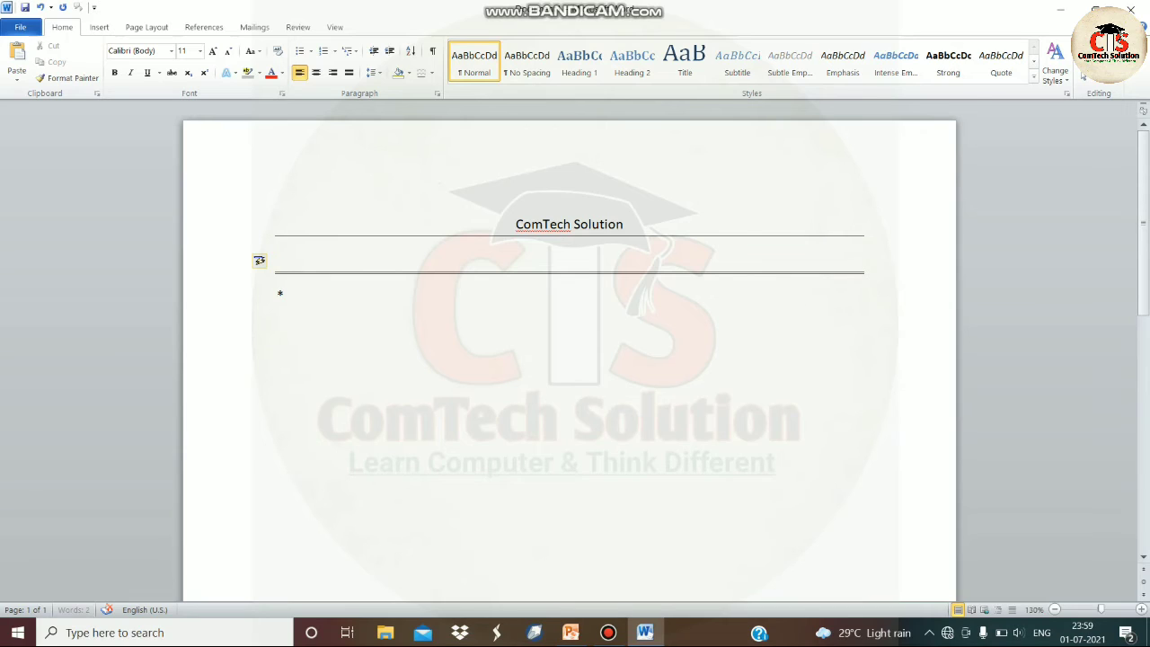
pyautogui.write('**')
pyautogui.press('Return')
# - AutoFormat '####' into a triple rule and '~~~~' into a wavy rule below it
pyautogui.write('####')
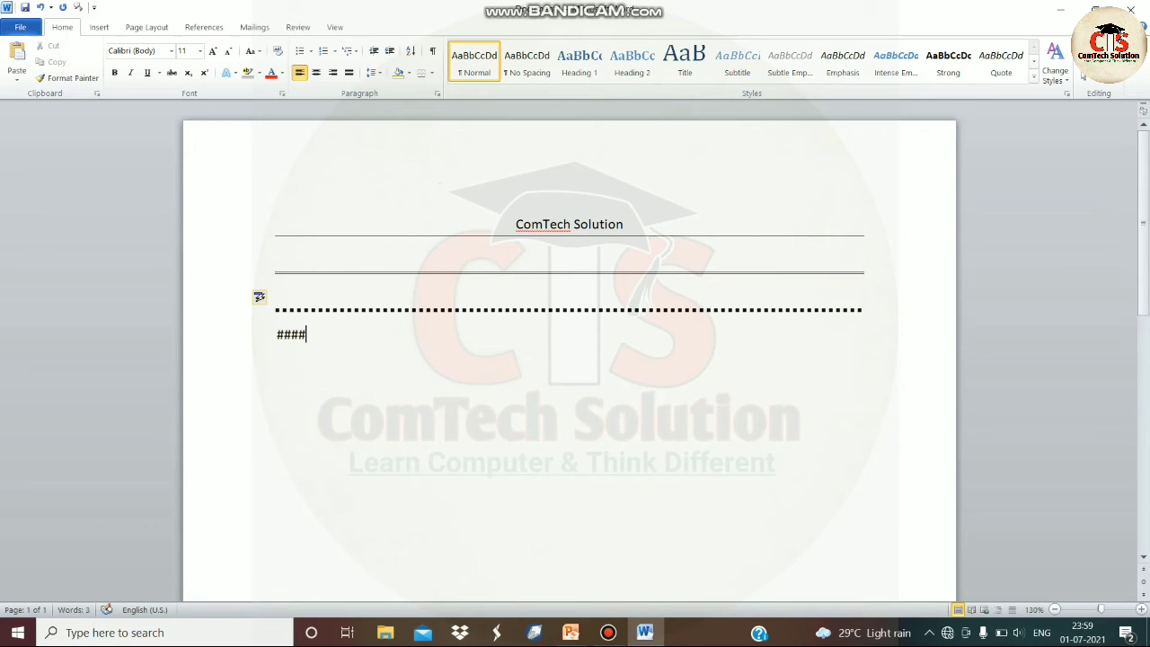
pyautogui.press('Return')
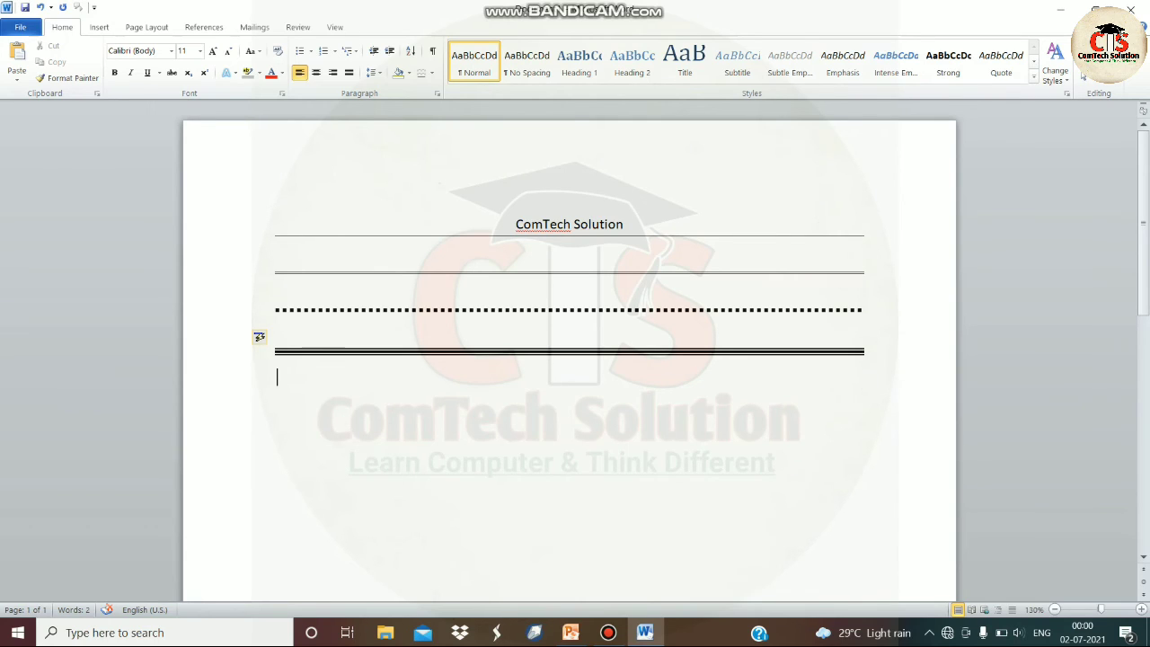
pyautogui.write('~~~~')
pyautogui.press('Return')
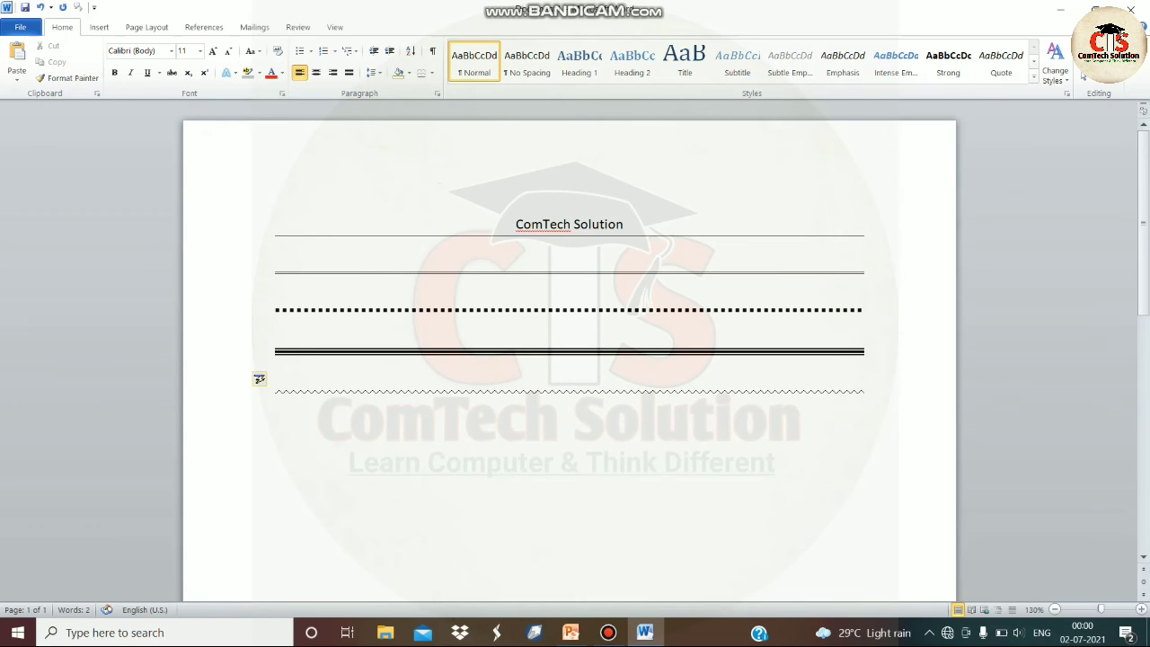